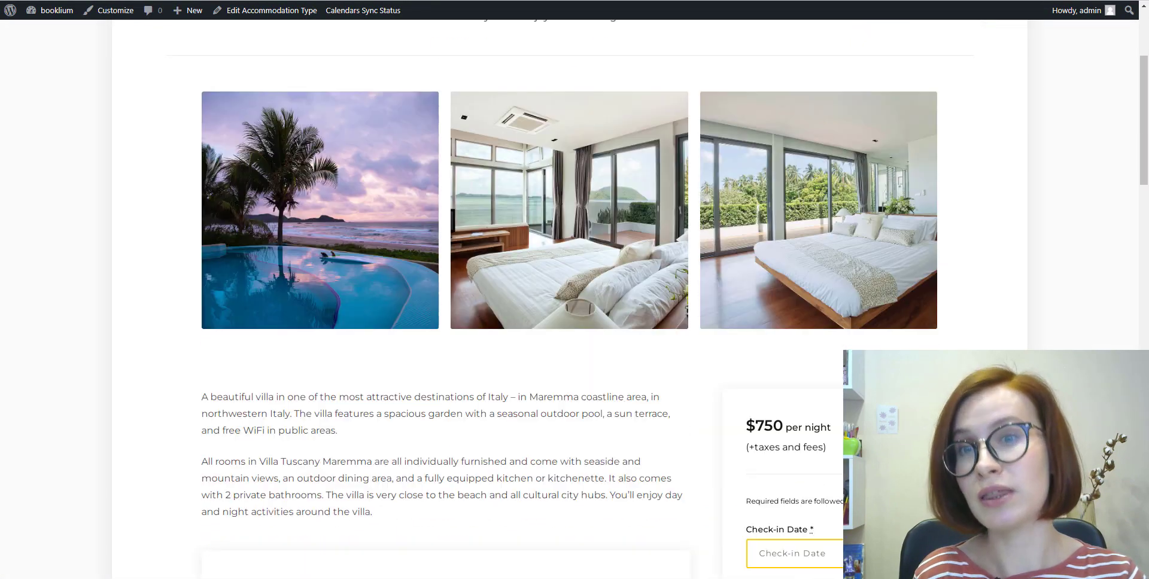
Step: Scroll the villa's front-end page down to its Availability calendar with booked June dates
scroll(575, 299, down, 3)
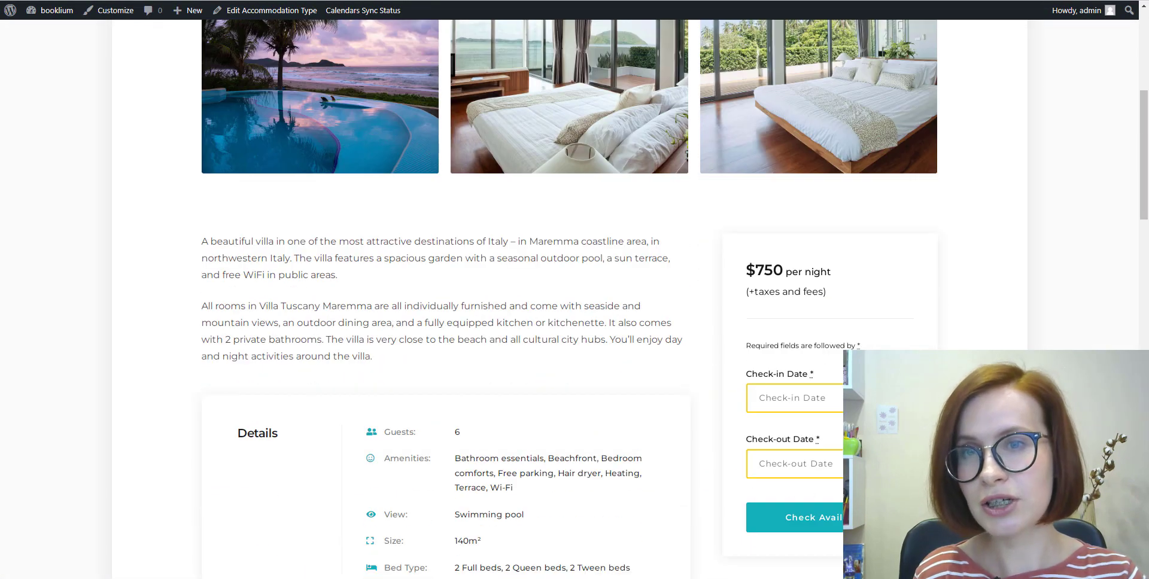
scroll(575, 300, down, 3)
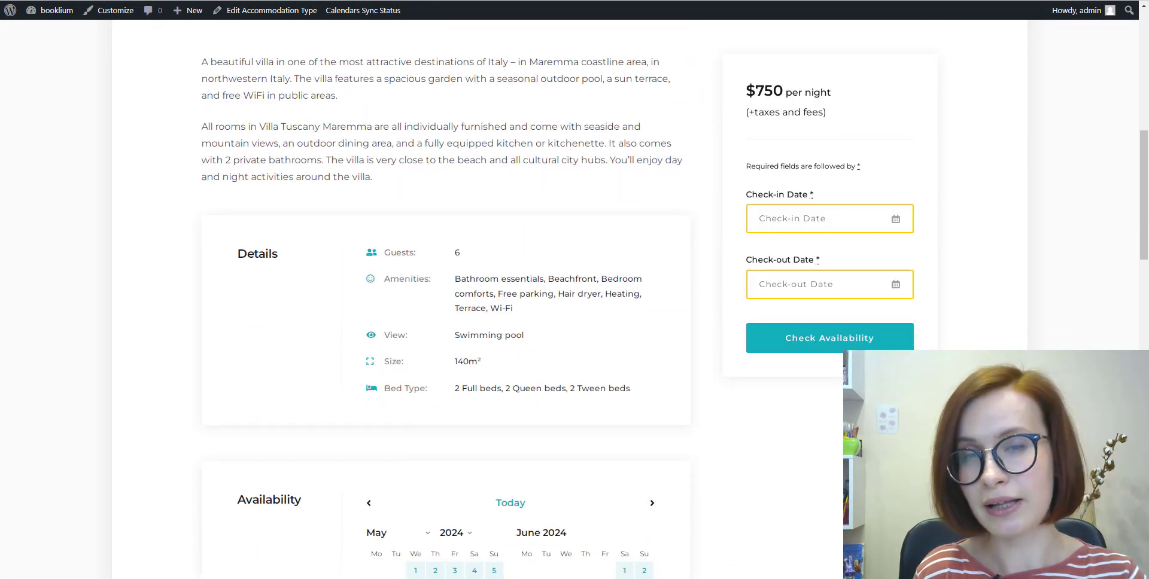
scroll(574, 299, down, 2)
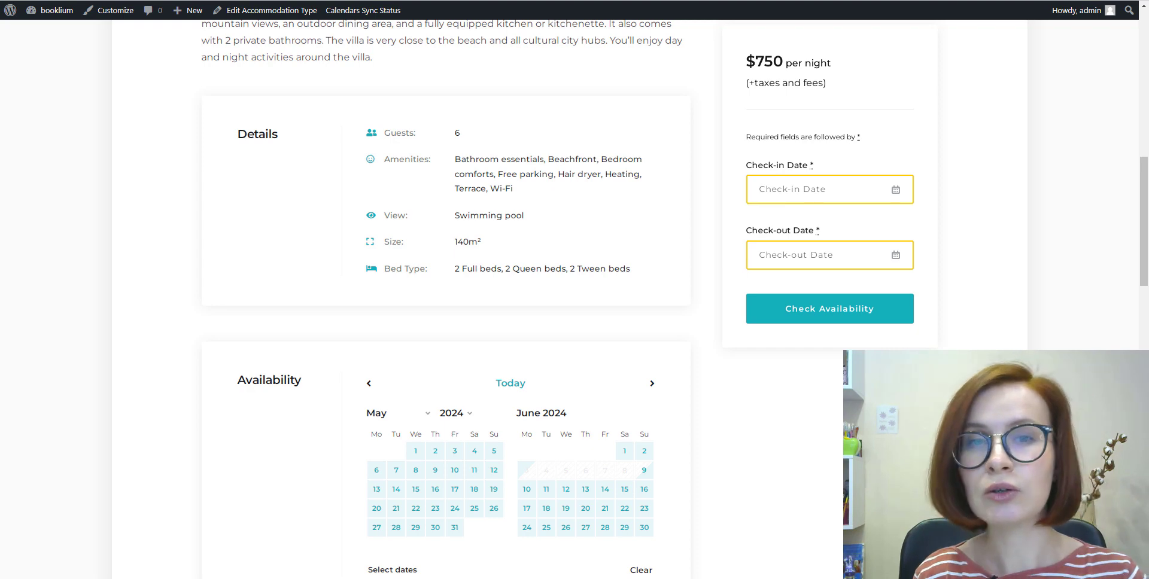
scroll(446, 299, down, 1)
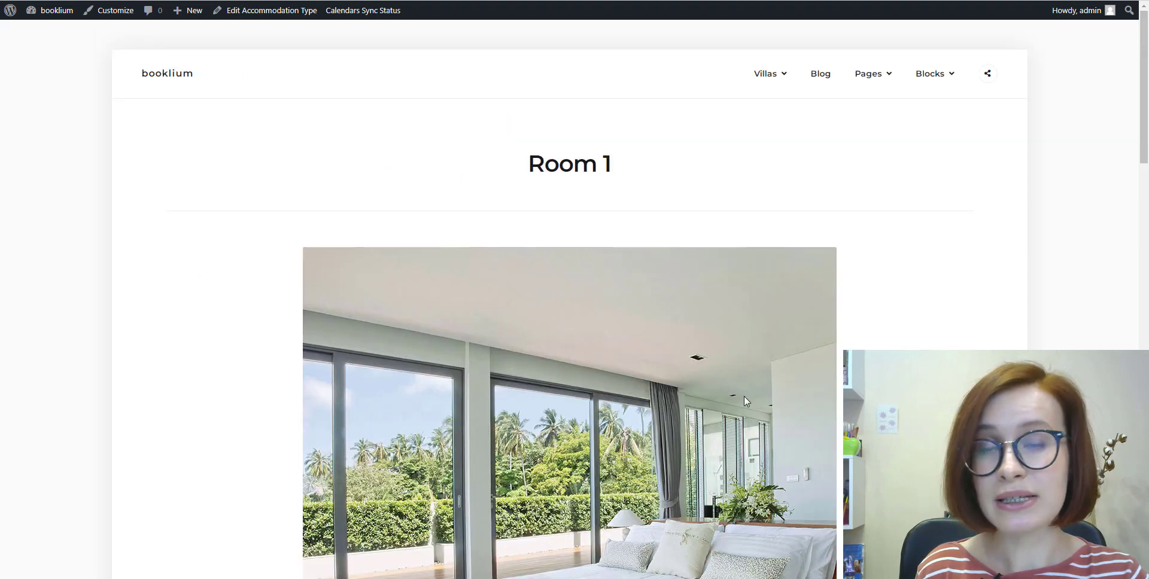
Step: Scroll the $250 room's page down to its Availability calendar showing booked June dates
scroll(568, 299, down, 3)
scroll(568, 299, down, 4)
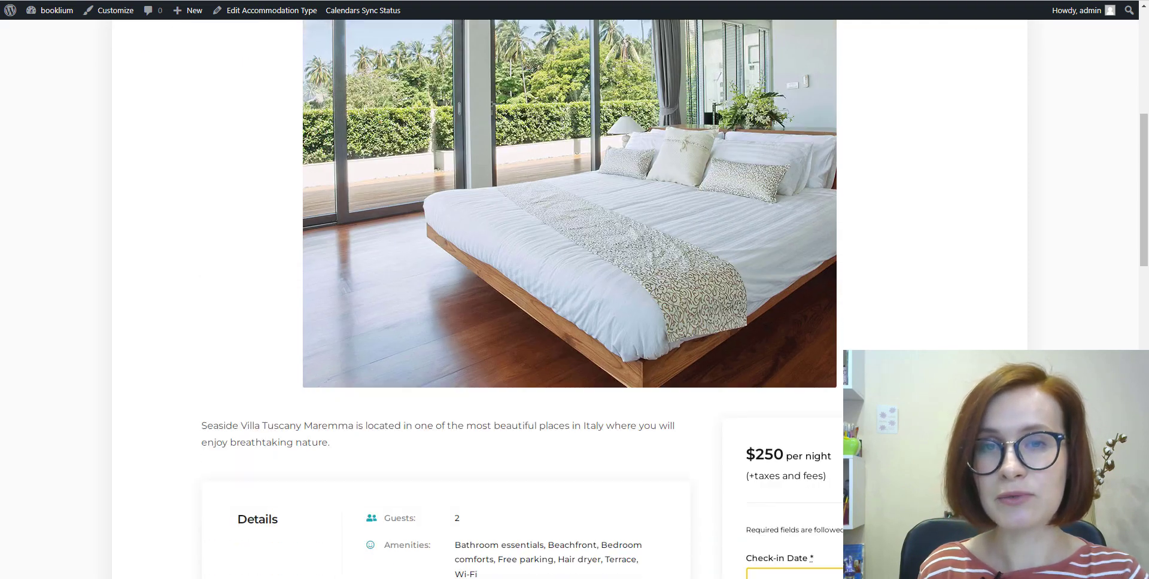
scroll(625, 426, down, 3)
scroll(625, 427, down, 5)
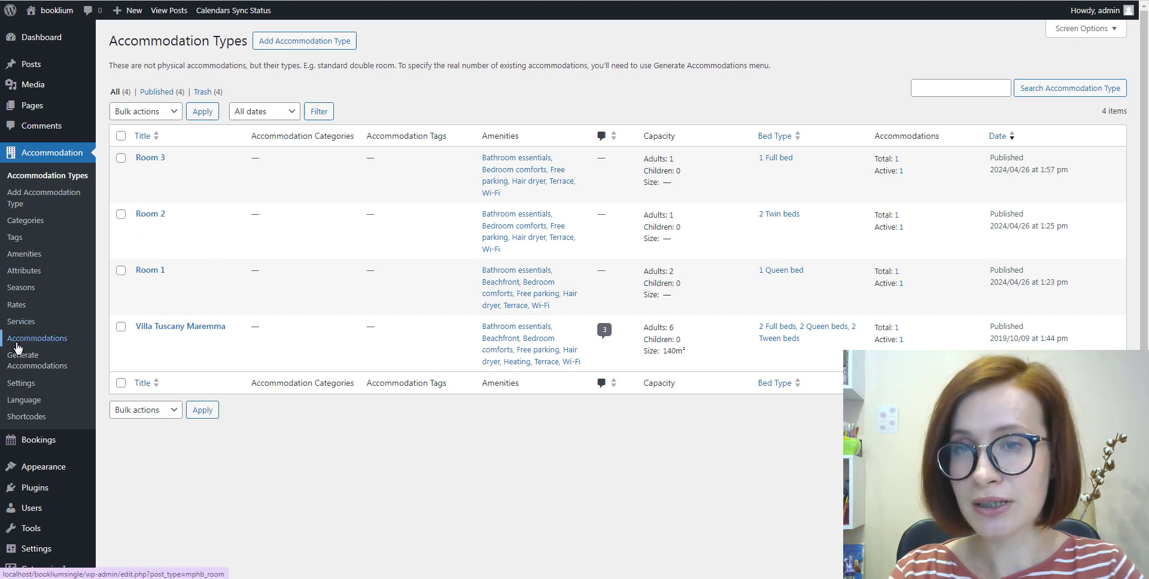
Step: Open Accommodation > Accommodations to list Rooms 1–3 and Seaside Villa Tuscany Maremma 1
click(17, 342)
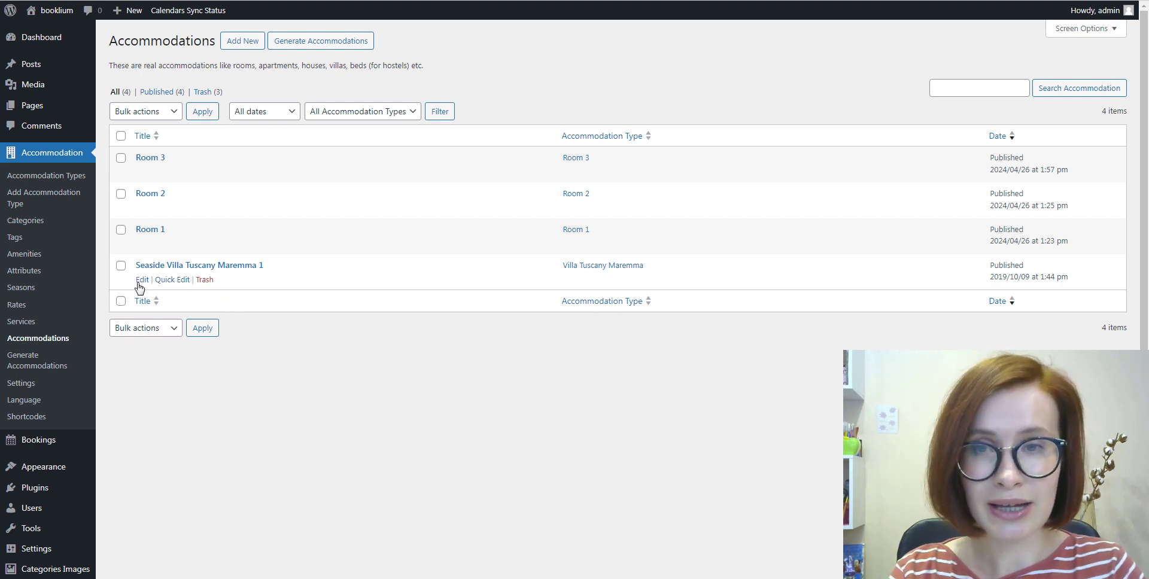
Step: Link Seaside Villa Tuscany Maremma 1 to all three rooms under Linked Accommodations, and save
click(139, 283)
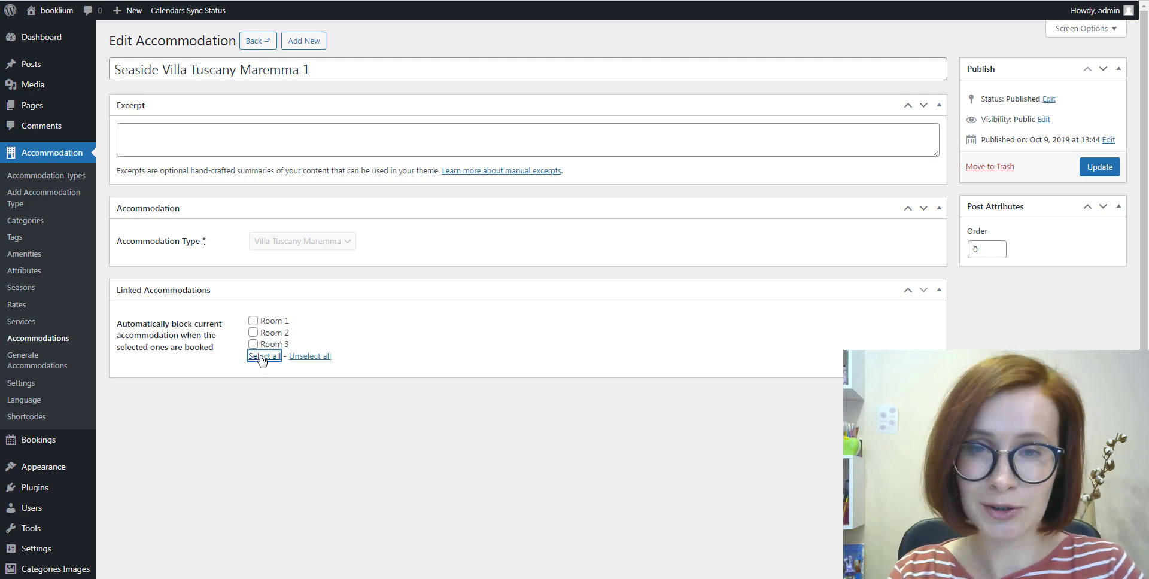
click(263, 356)
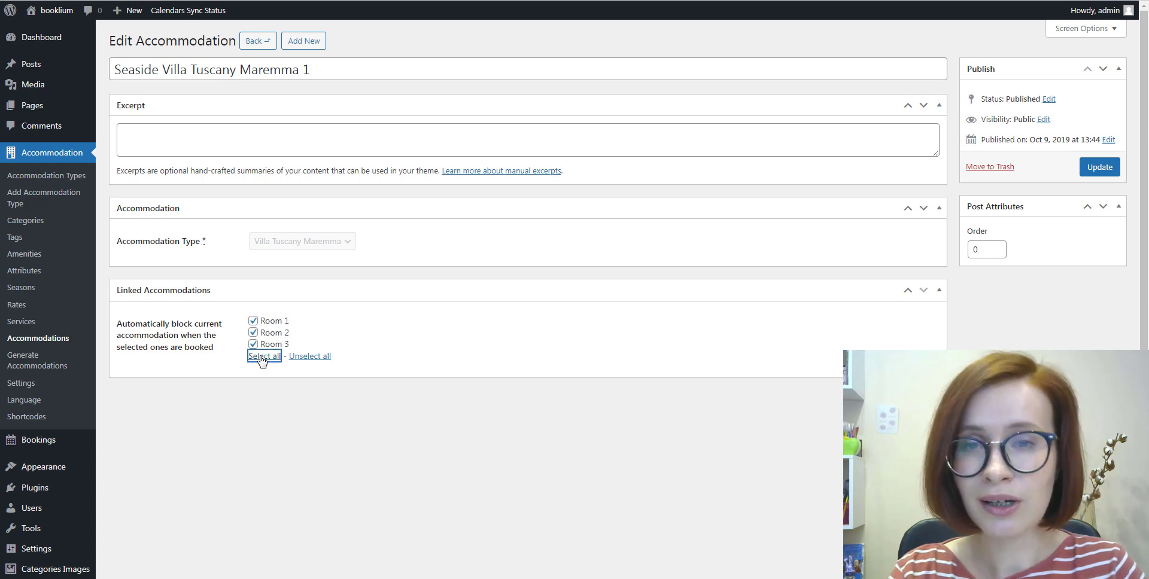
click(362, 375)
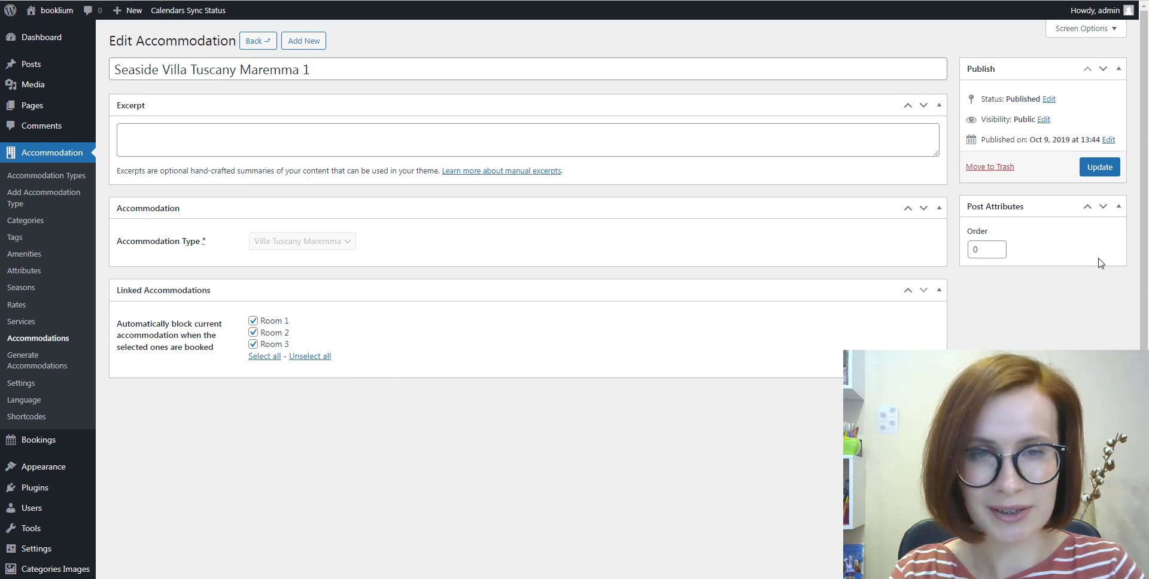
click(1101, 172)
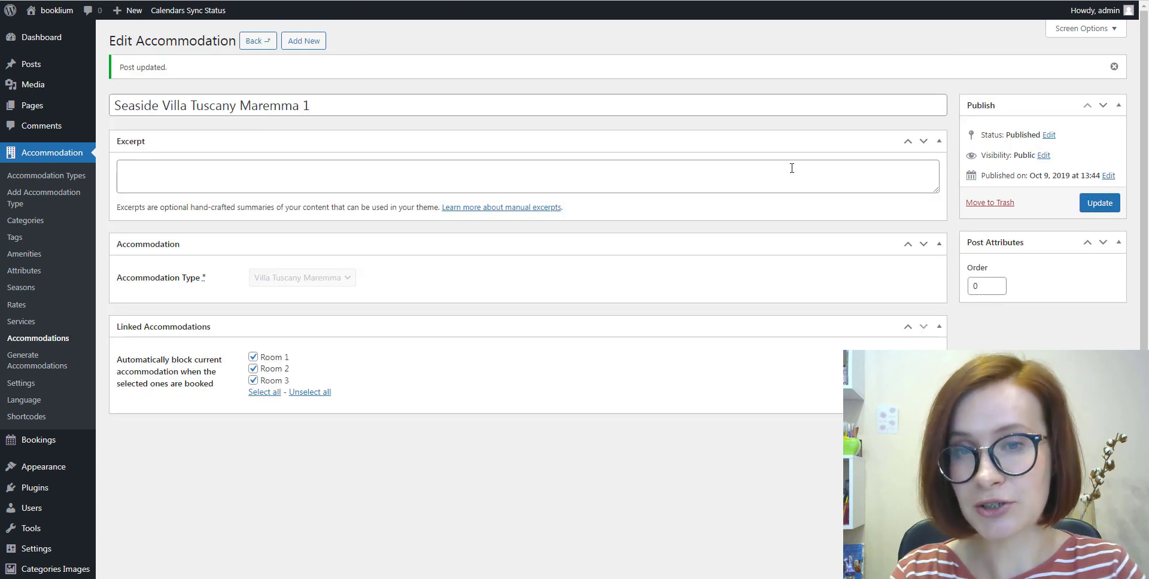
click(262, 44)
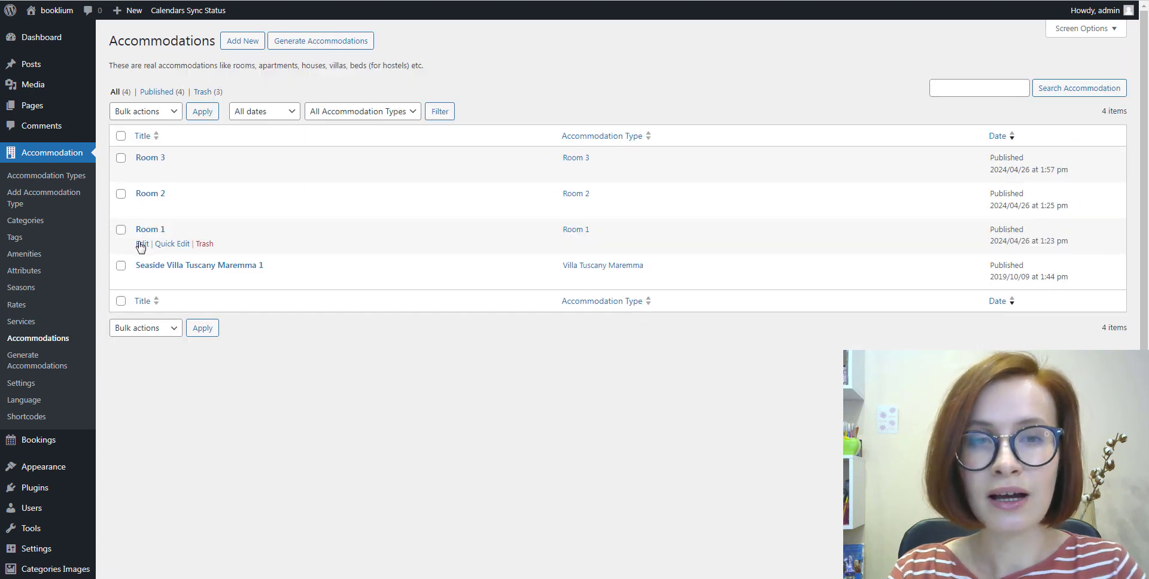
Step: Save Room 1 and Room 2 with the villa linked, returning to the list each time
click(141, 245)
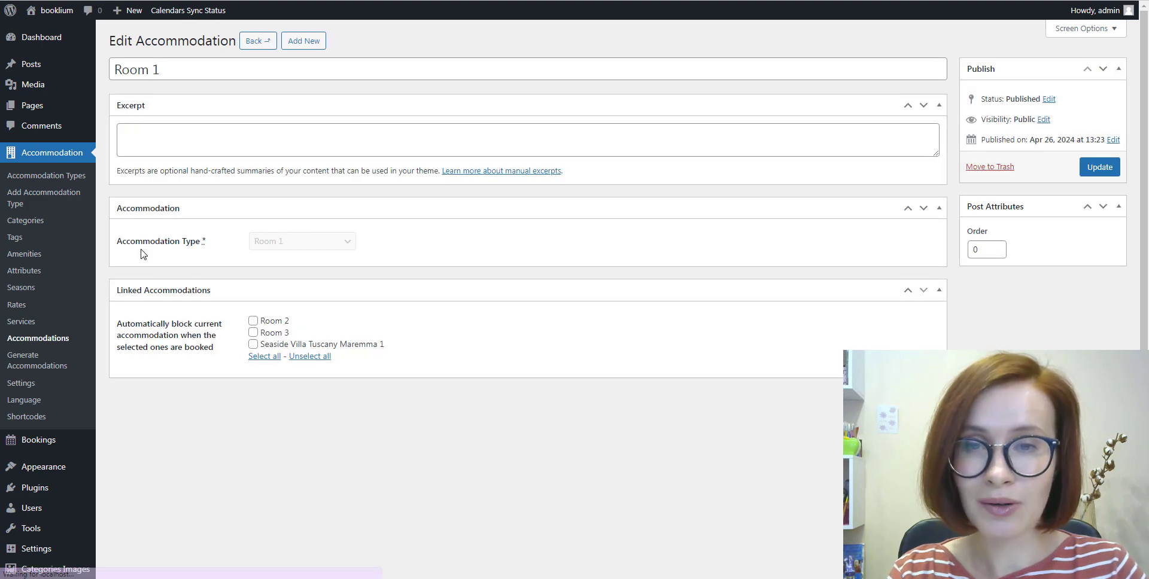
click(1100, 168)
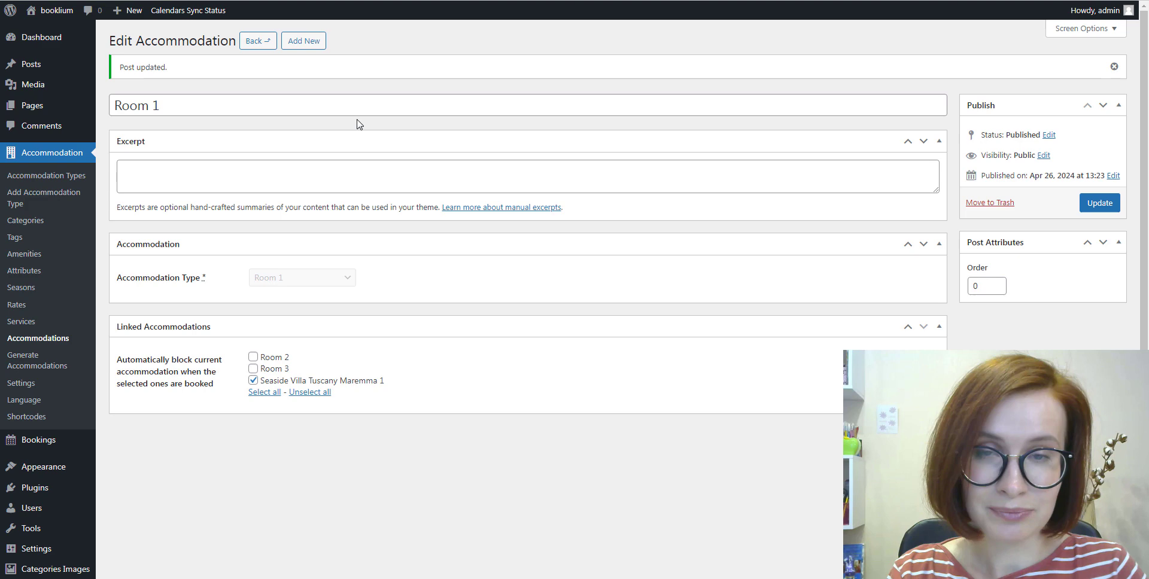
click(252, 44)
mouse_move(150, 199)
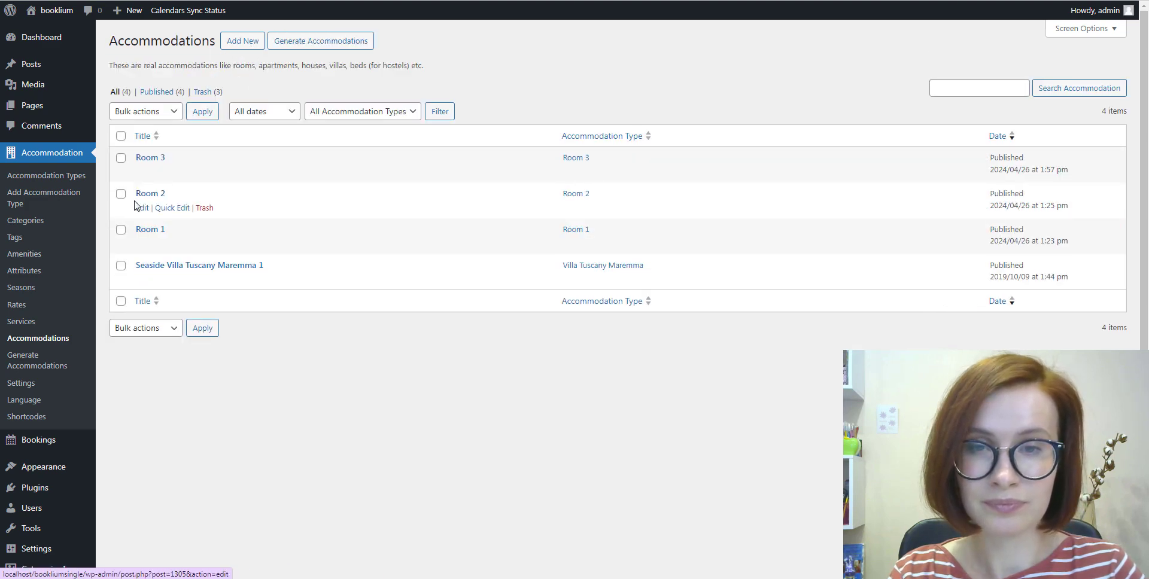
click(141, 211)
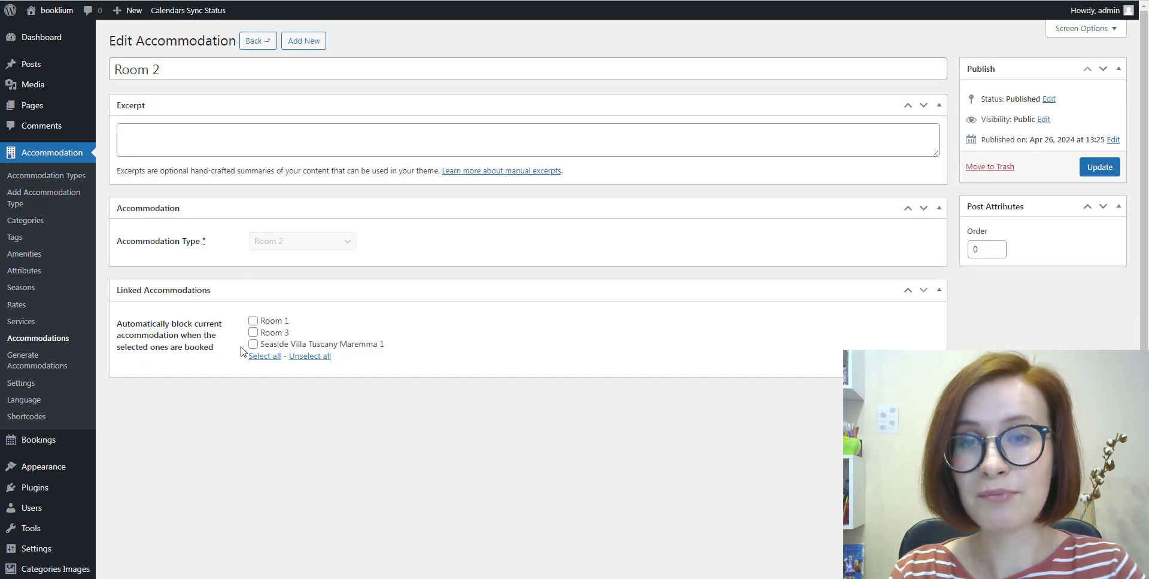
click(1100, 168)
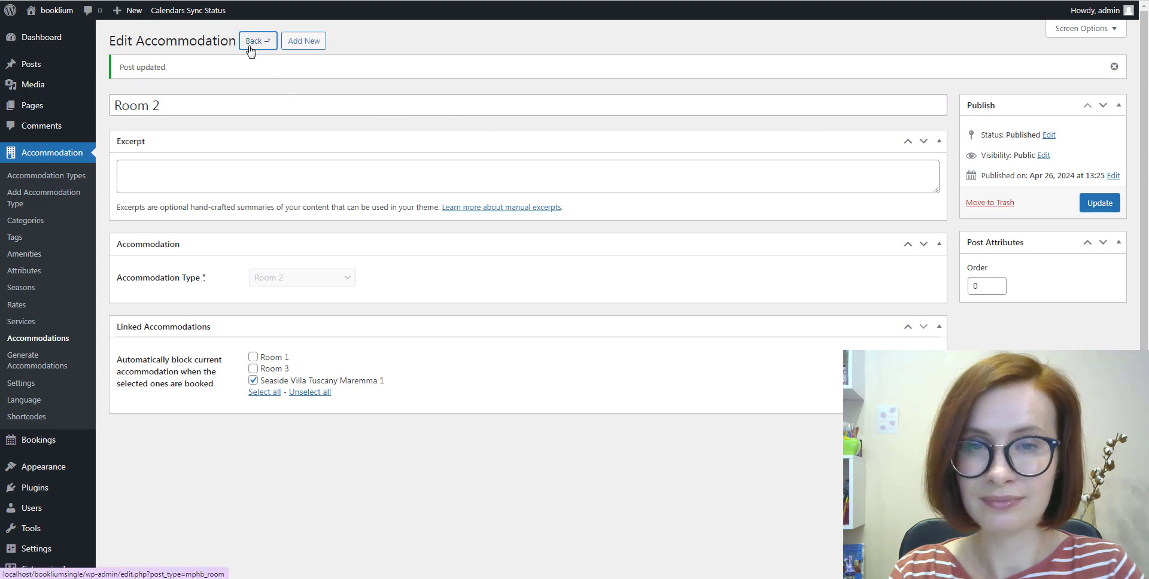
click(252, 41)
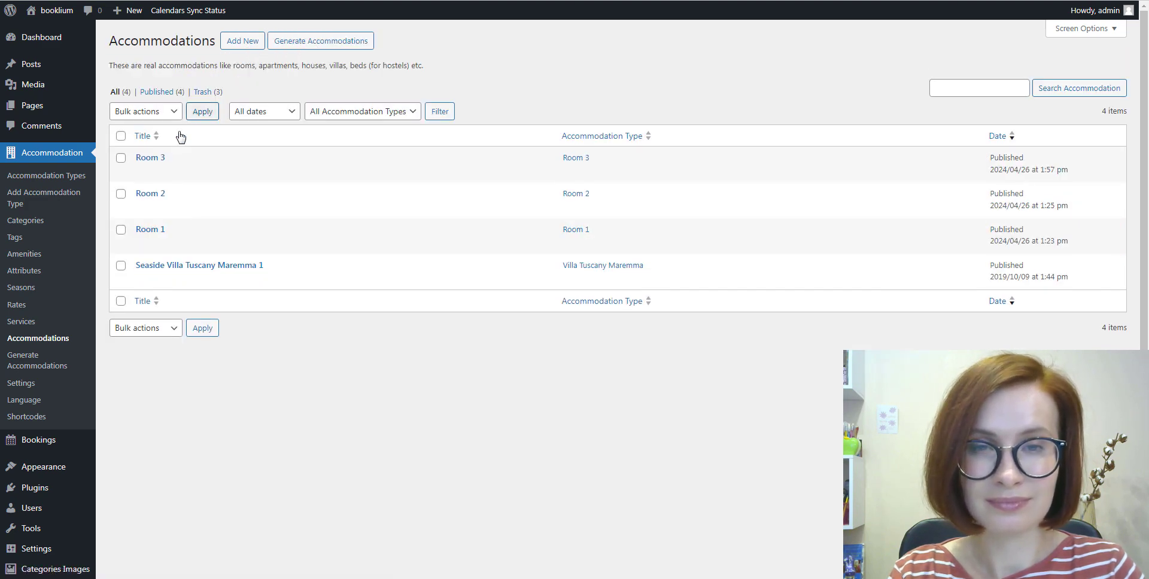
Step: Link Room 3 to Seaside Villa Tuscany Maremma 1 and save it
click(141, 172)
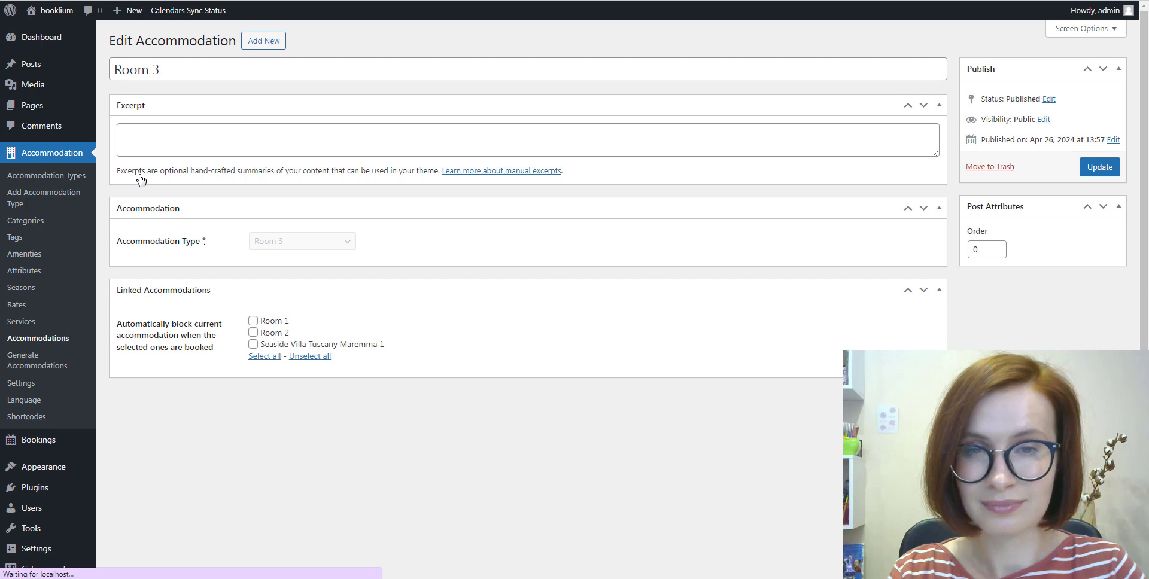
click(253, 344)
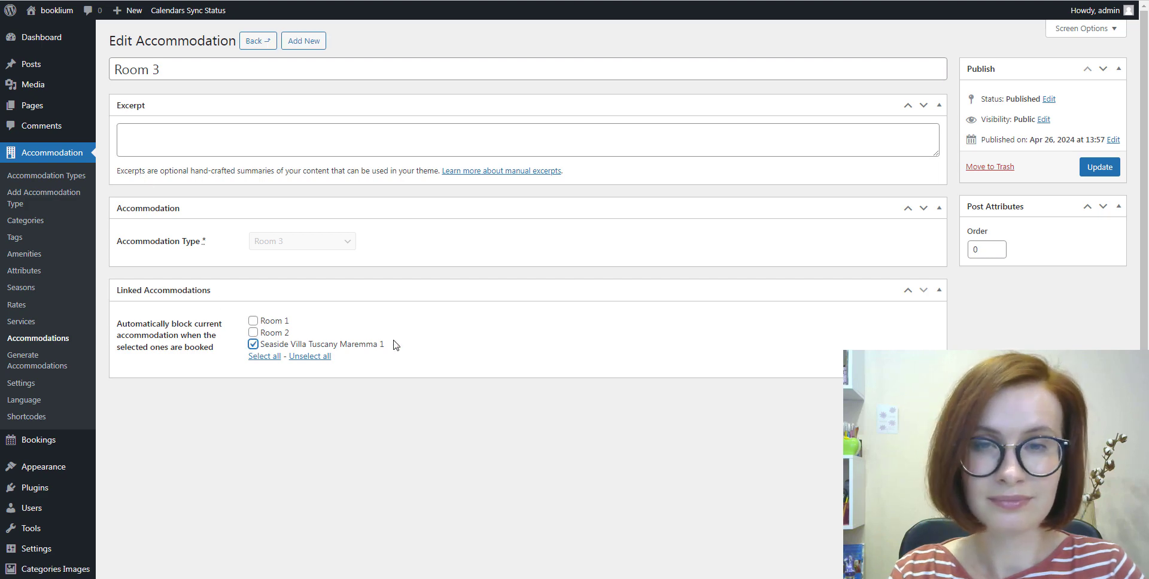
click(1099, 169)
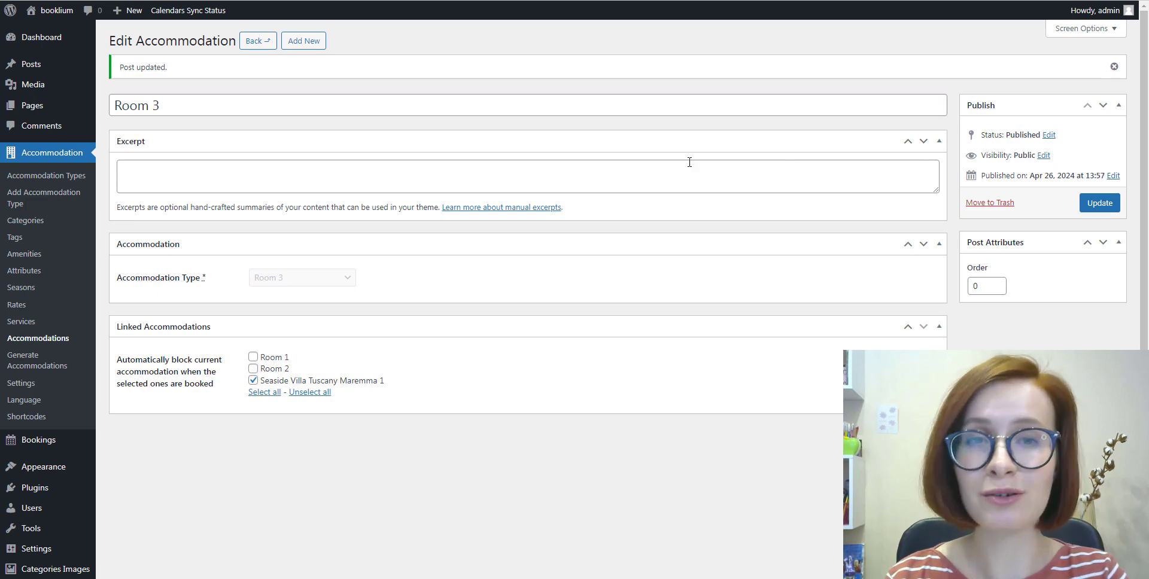
click(250, 45)
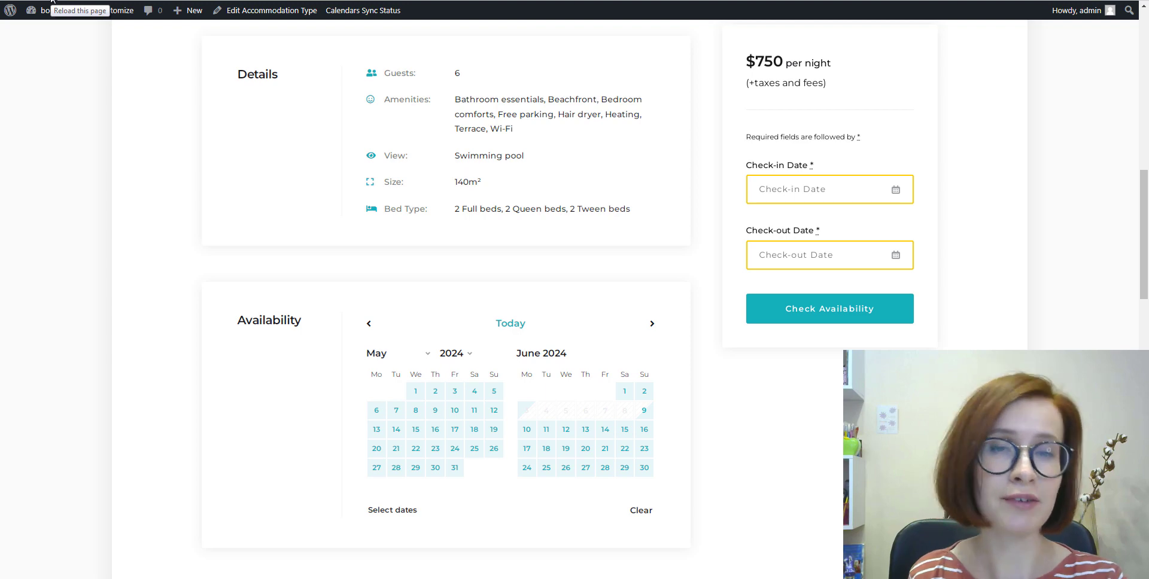
Step: Advance the villa's and the room's live availability calendars to May–June to compare blocked dates
click(53, 1)
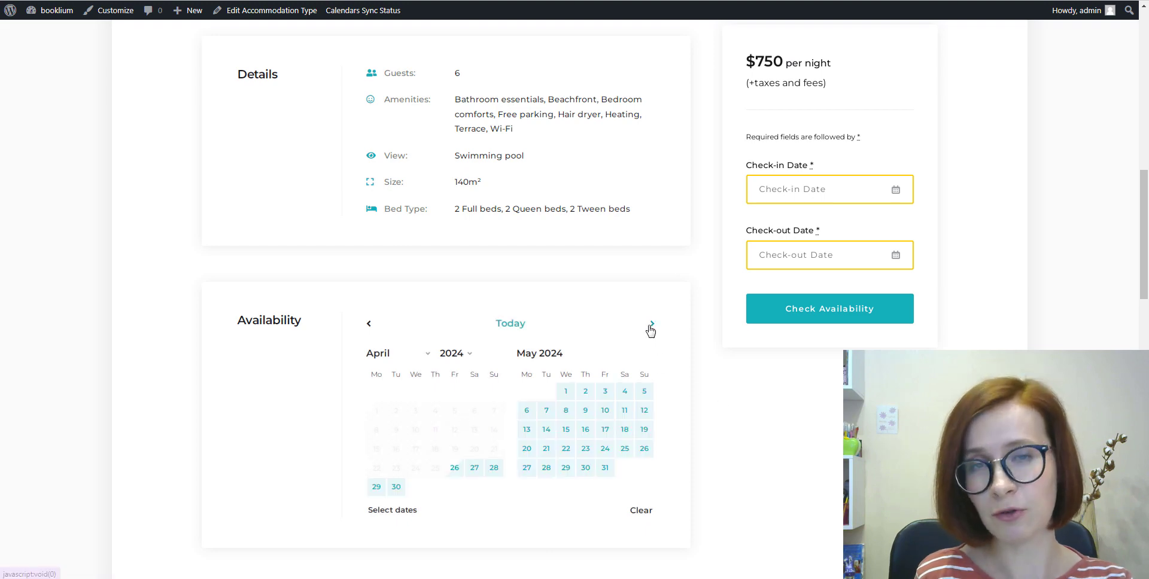
click(652, 323)
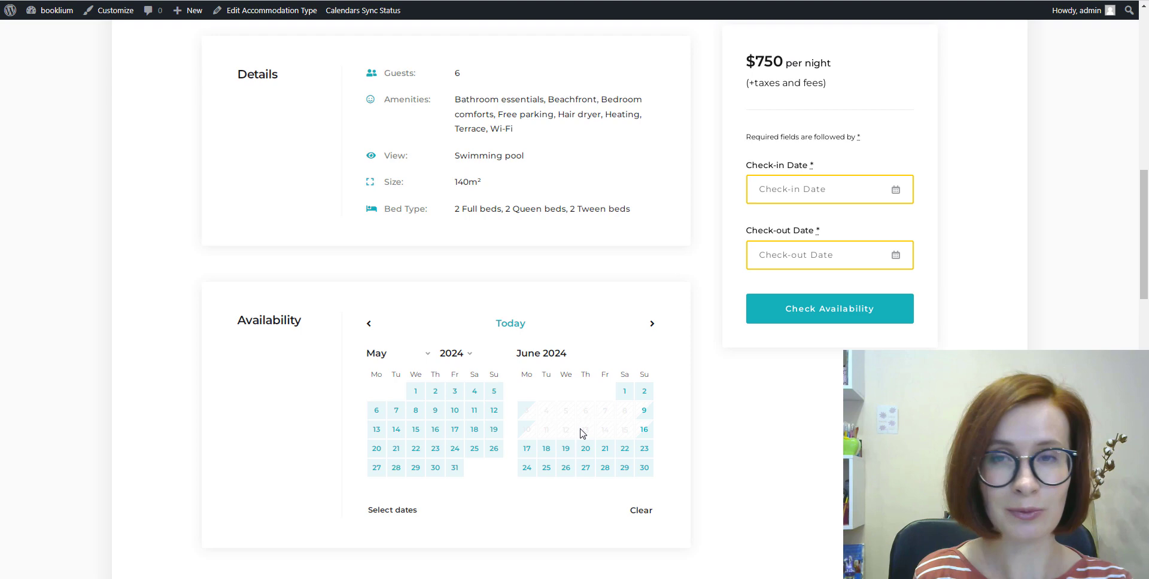
mouse_move(584, 429)
key(alt+Left)
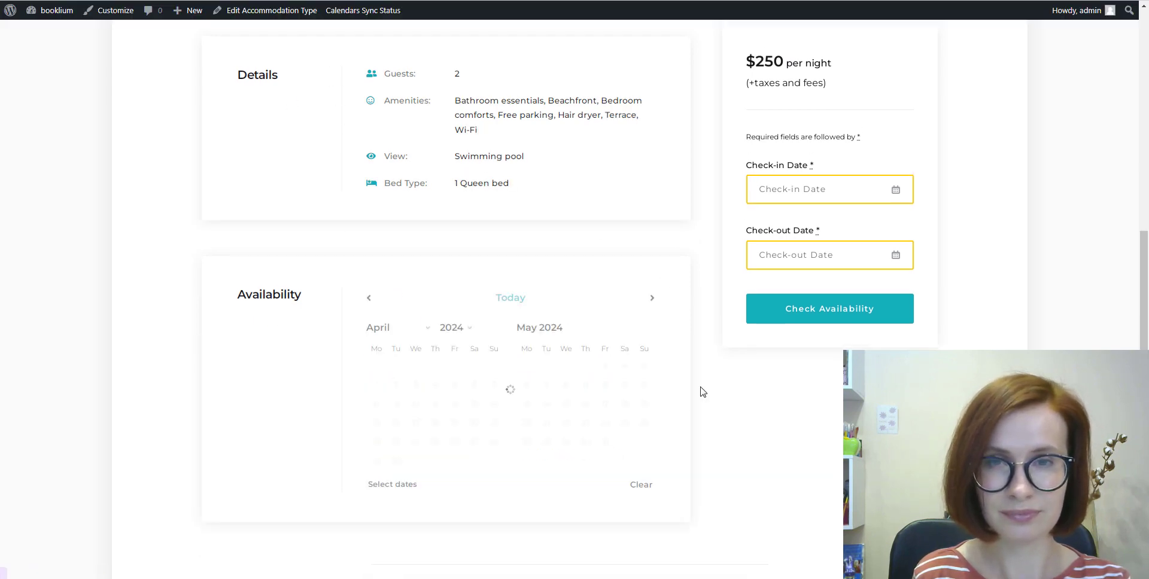
click(653, 298)
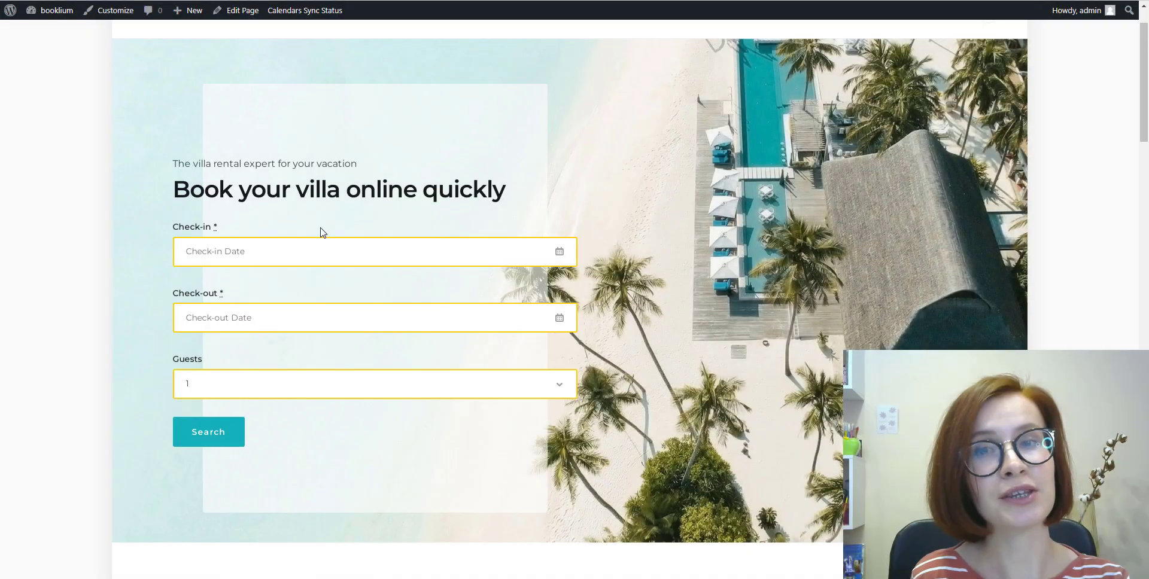
Step: Advance the home page check-in picker to May–June, showing June 10–16 unavailable
click(311, 251)
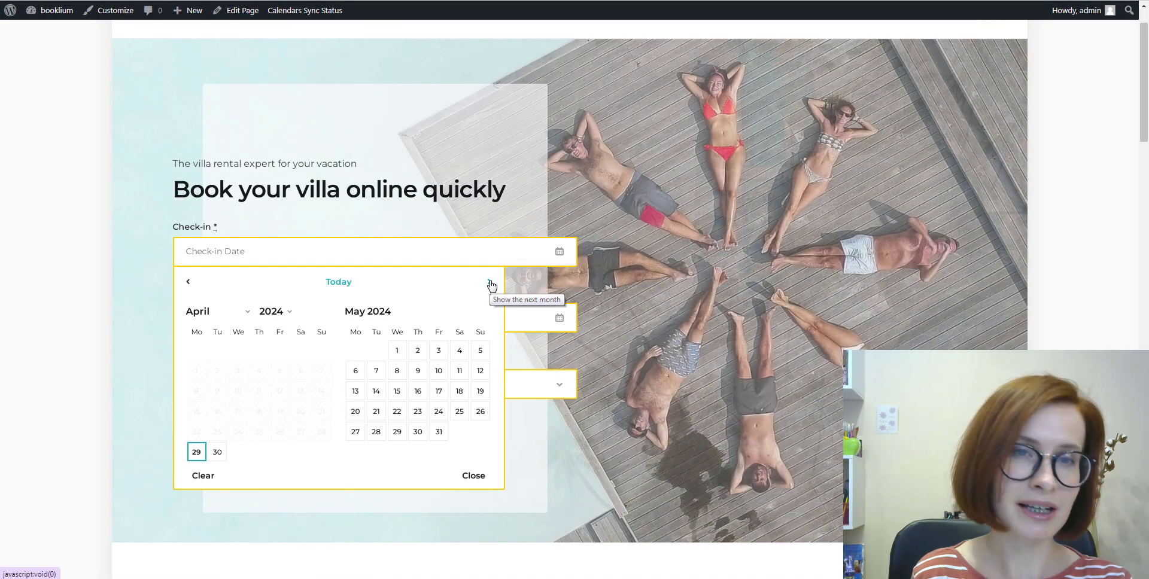
click(490, 285)
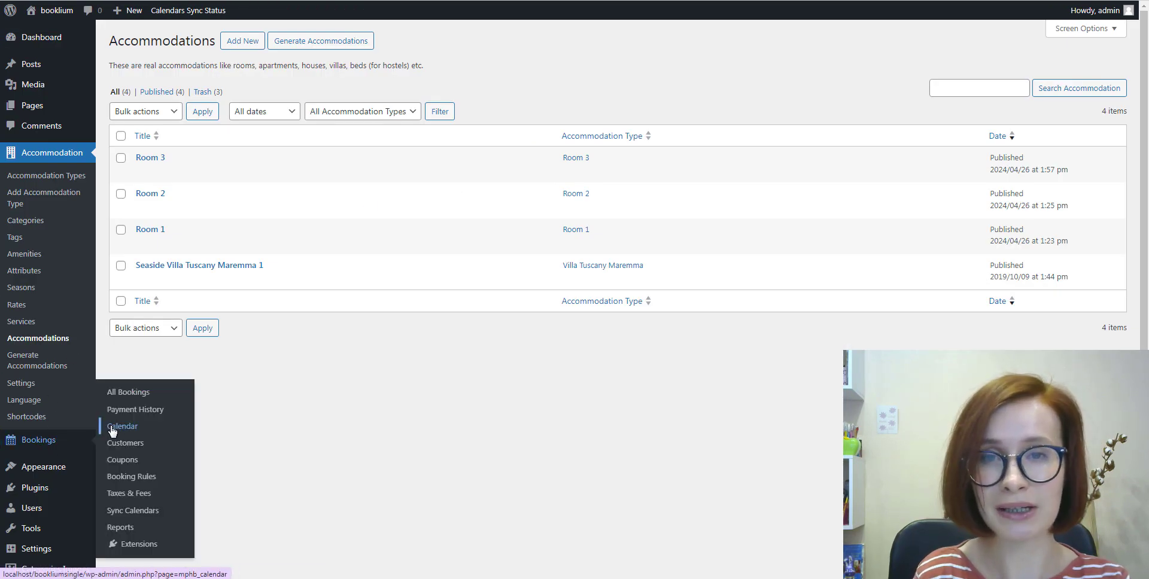
Step: Show the Booking Calendar in Quarter view, scrolled right to the June bookings and blocks
click(119, 433)
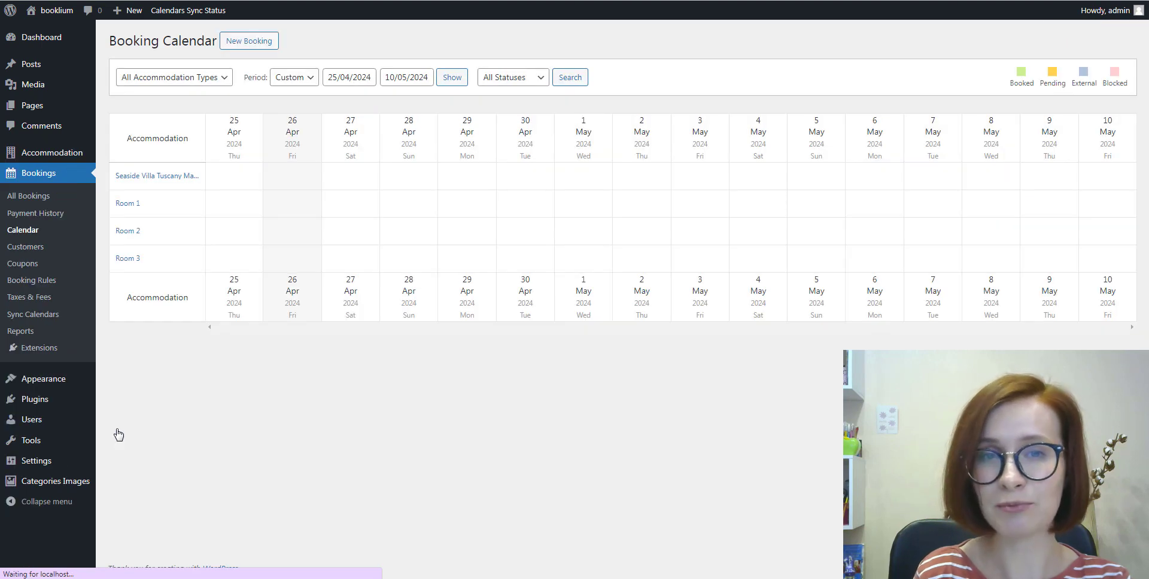
click(294, 77)
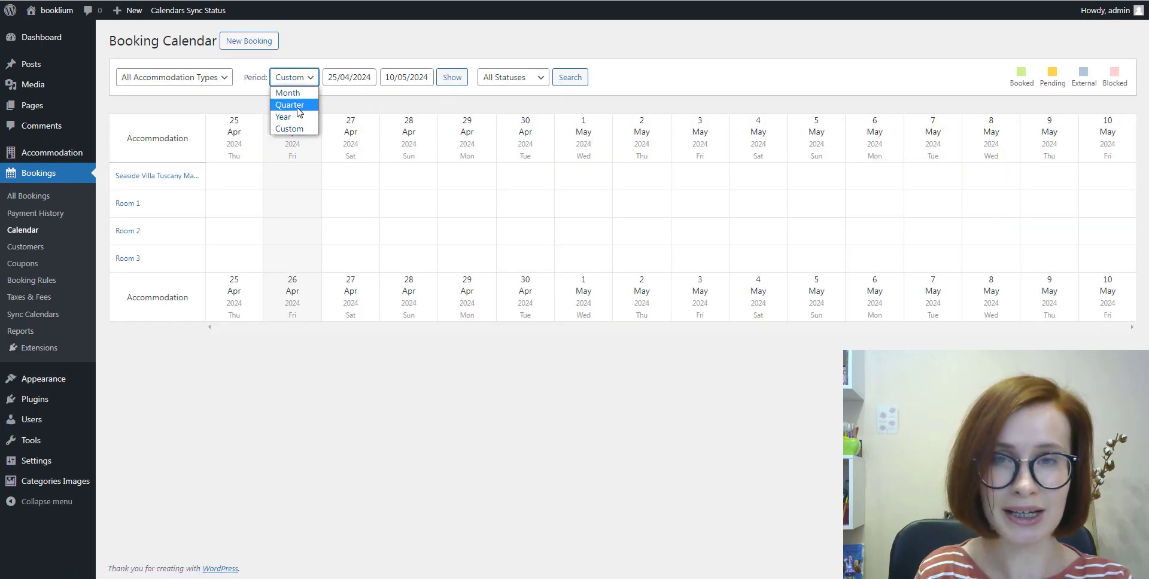
click(296, 114)
click(496, 81)
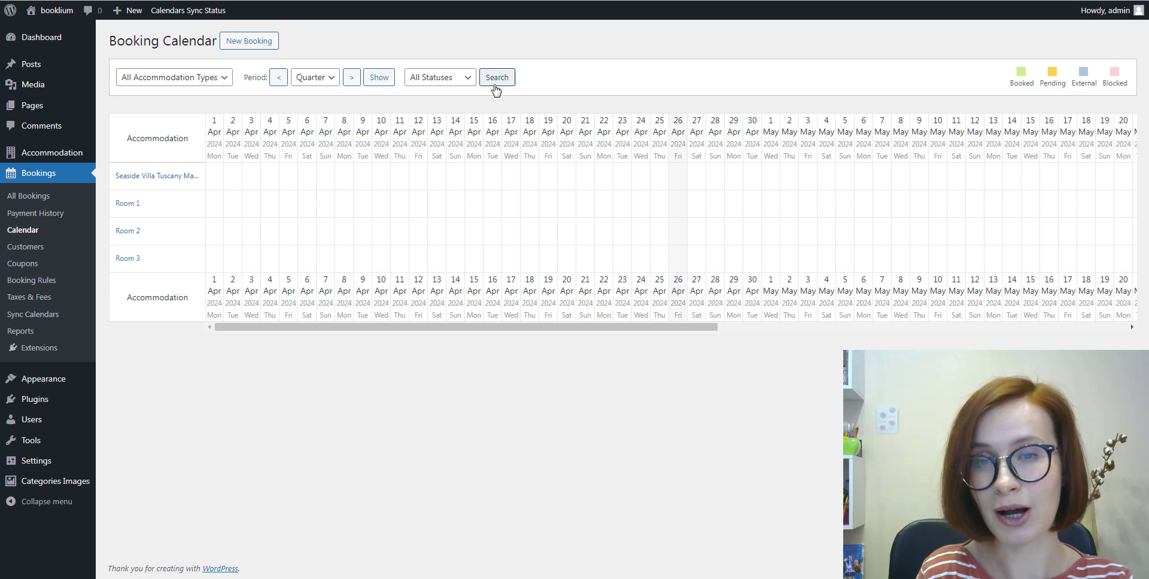
drag(477, 328, 921, 327)
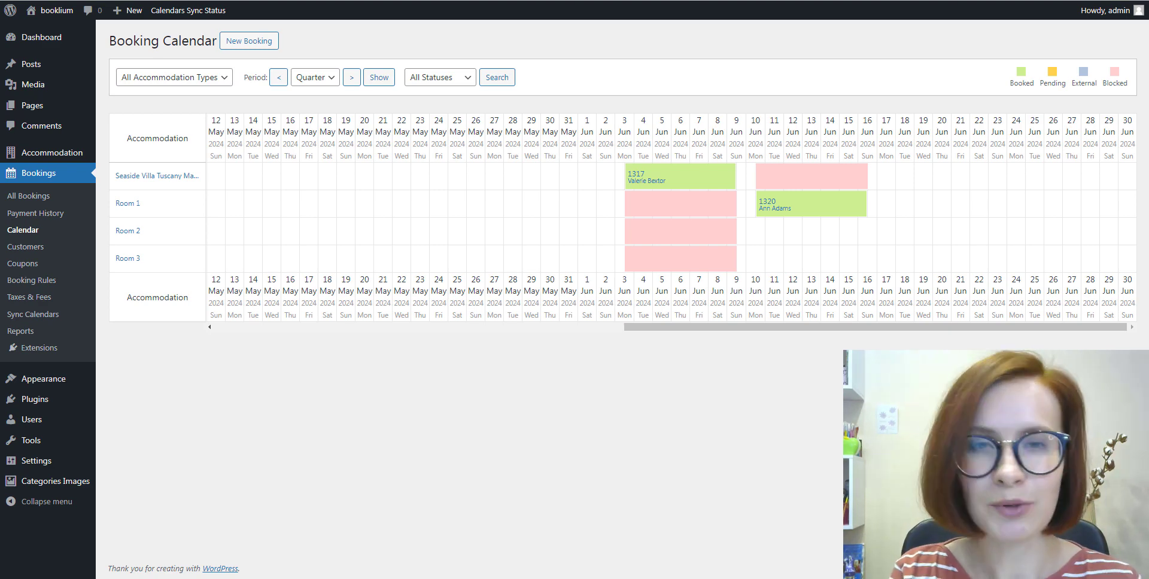
mouse_move(52, 152)
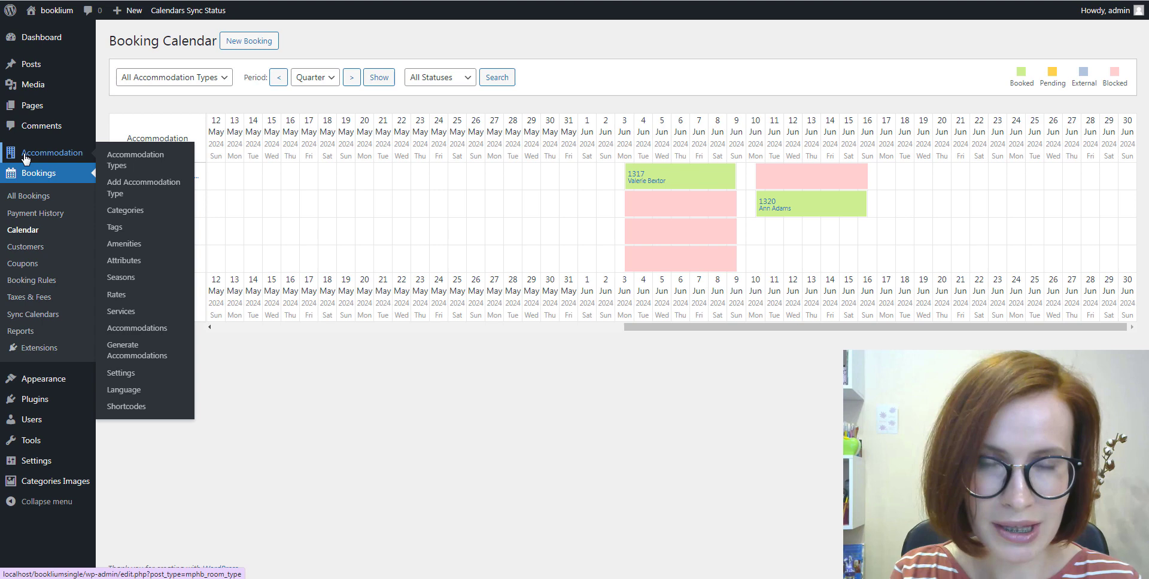
Step: Scroll the Hotel Booking settings down to the Default calendar view option
click(122, 374)
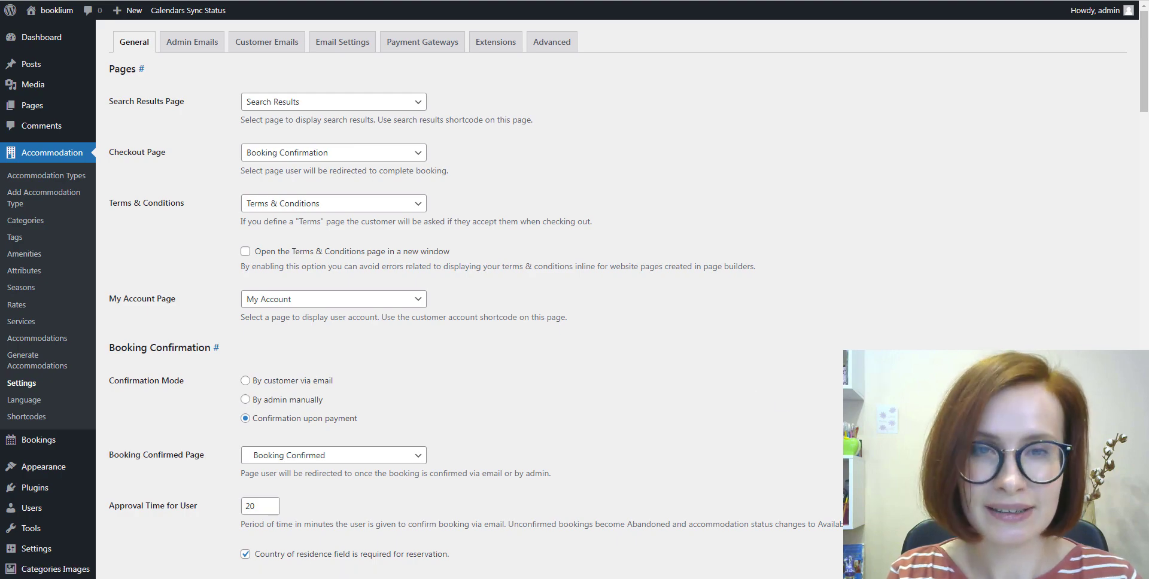
scroll(758, 392, down, 5)
scroll(757, 392, down, 8)
scroll(757, 392, down, 5)
scroll(758, 392, down, 5)
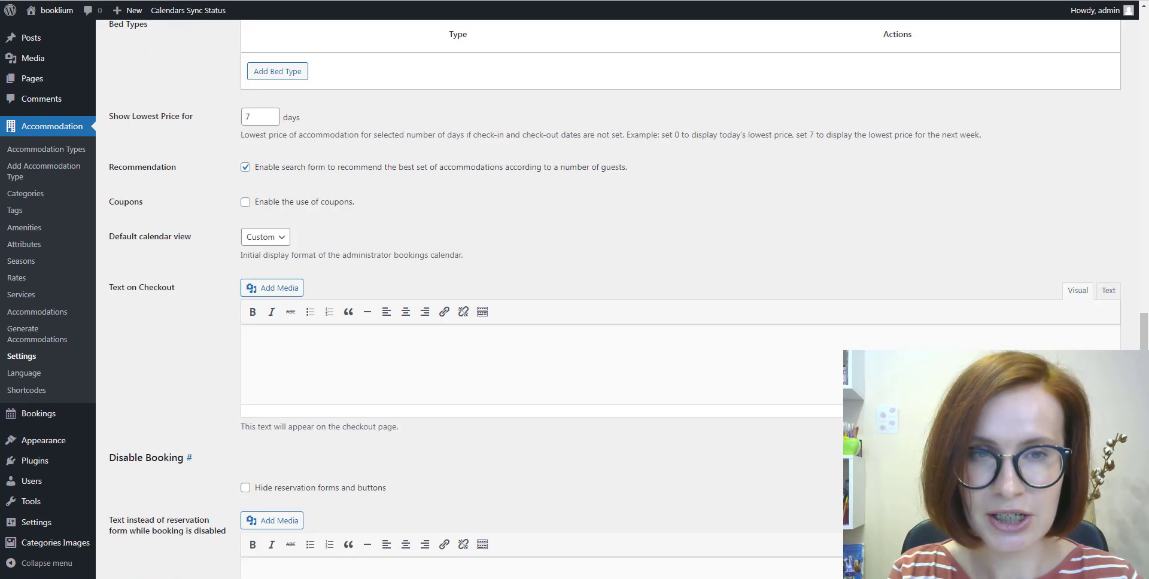
scroll(758, 392, down, 5)
scroll(757, 392, down, 5)
scroll(642, 139, down, 3)
scroll(641, 139, down, 1)
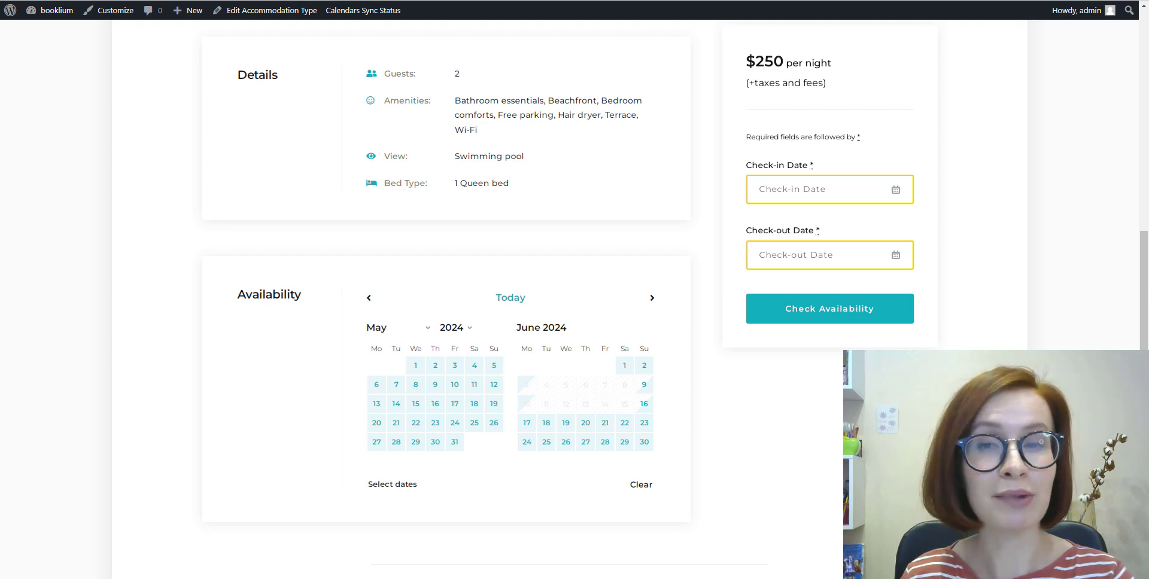
Step: Advance the room's and the villa's check-in pickers to May–June, showing early June booked
click(828, 192)
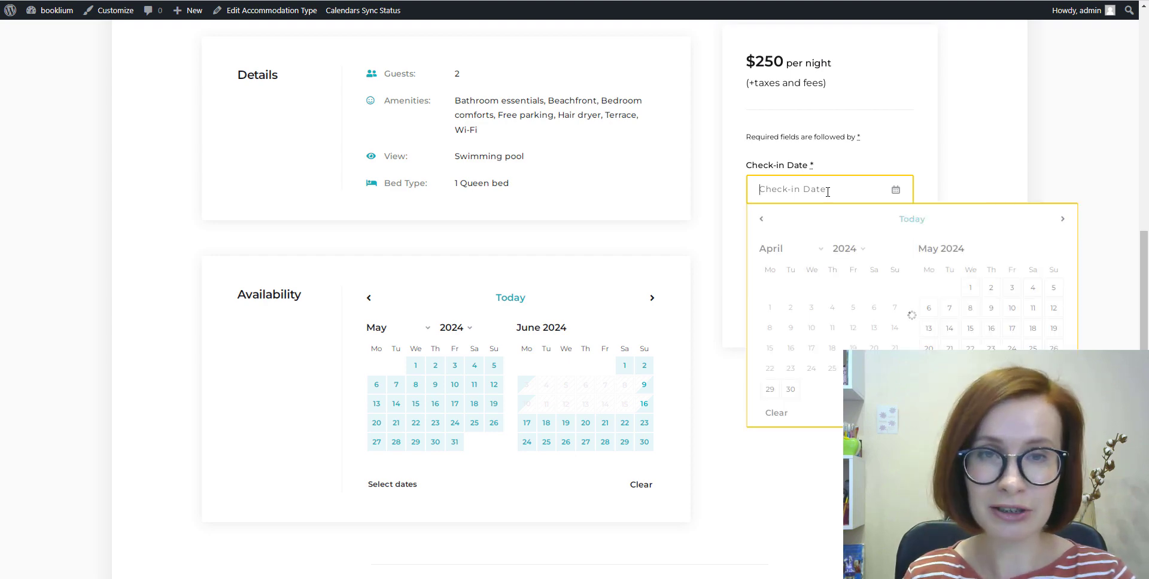
click(1059, 225)
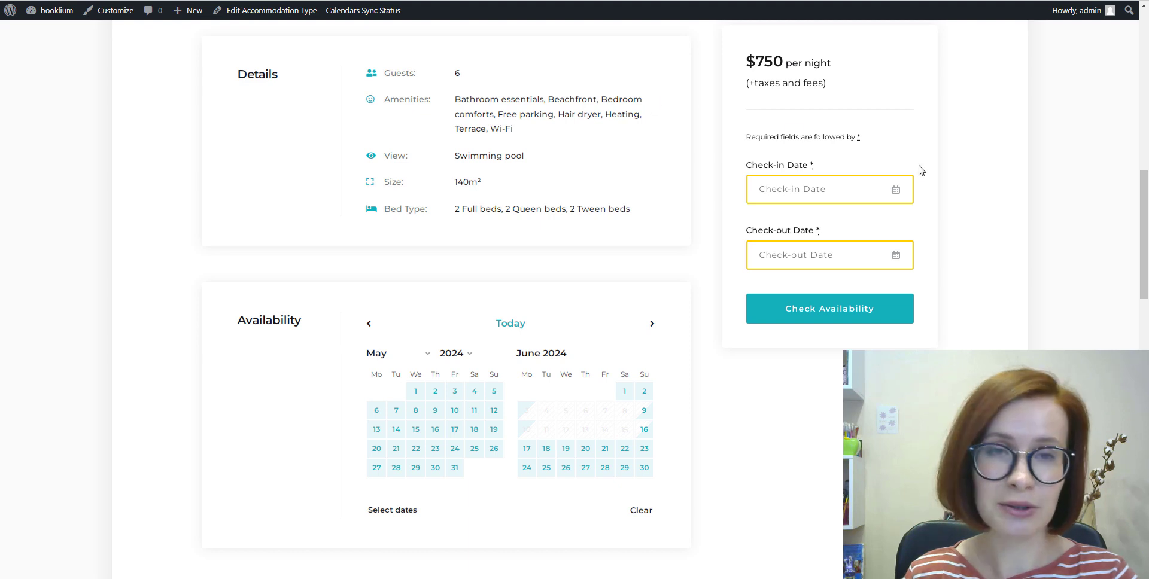
click(817, 188)
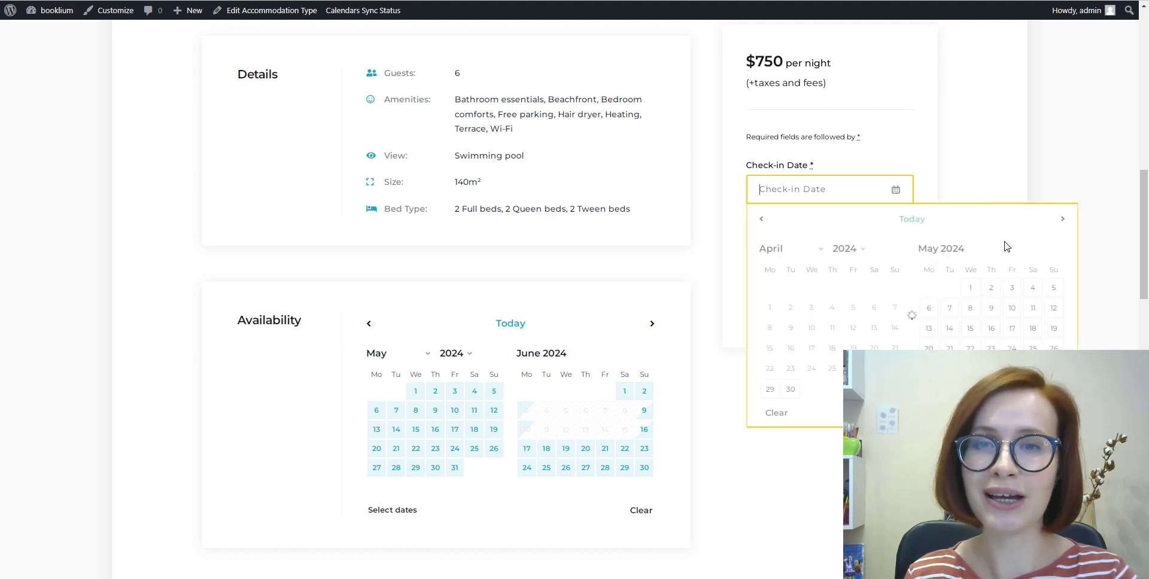
click(1063, 219)
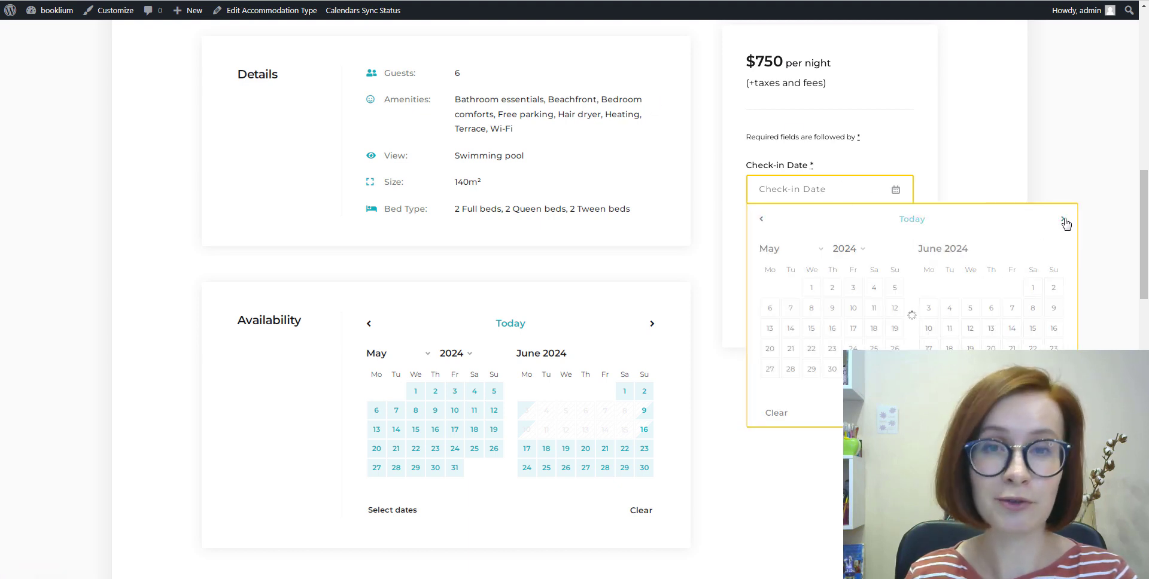